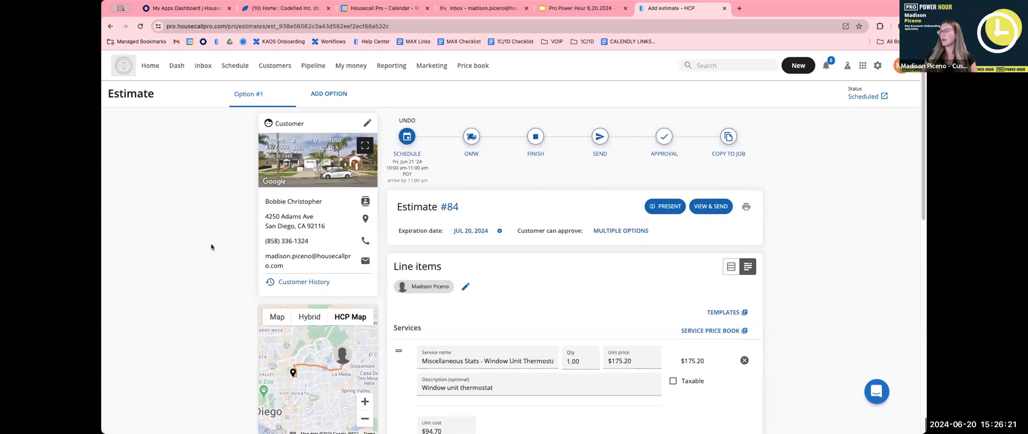
Create a new blank Option #2 on the estimate.
scroll(211, 246, up, 1)
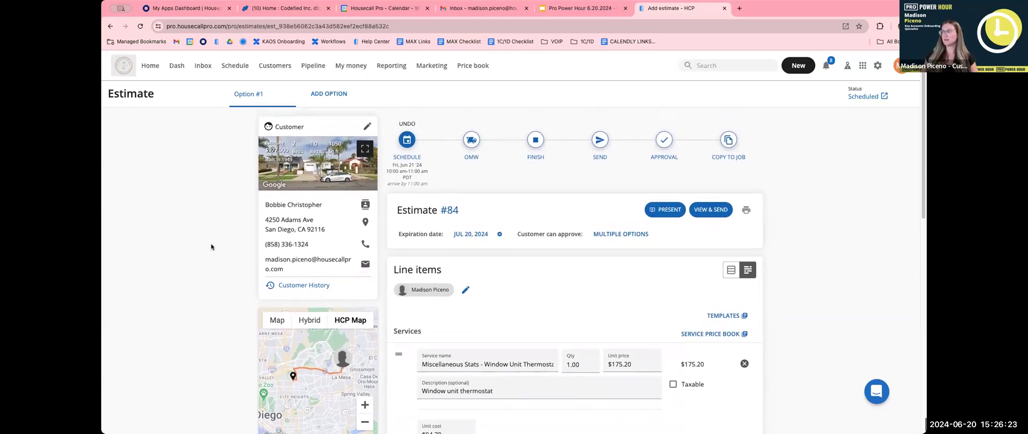
scroll(211, 246, down, 3)
scroll(211, 247, down, 2)
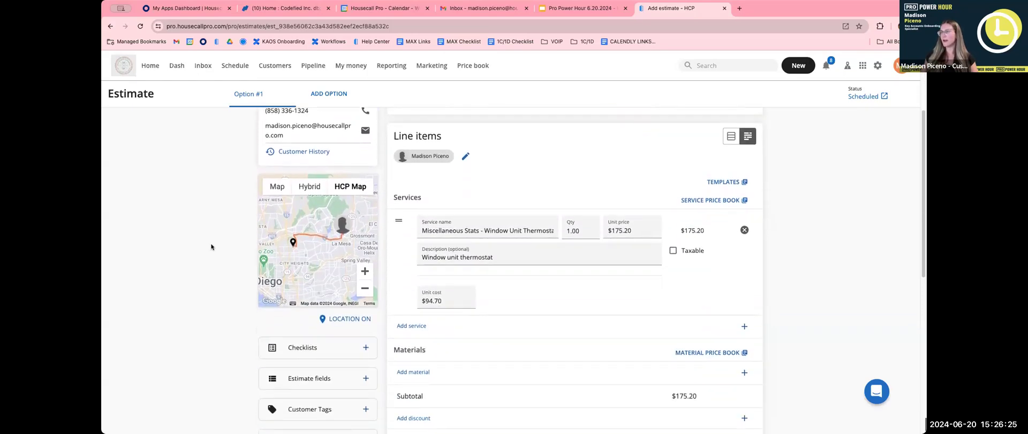
scroll(211, 247, up, 5)
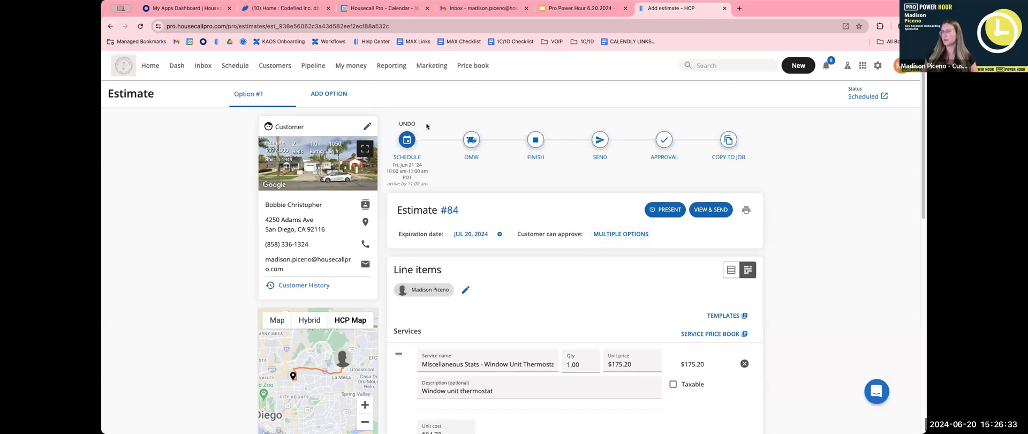
click(341, 95)
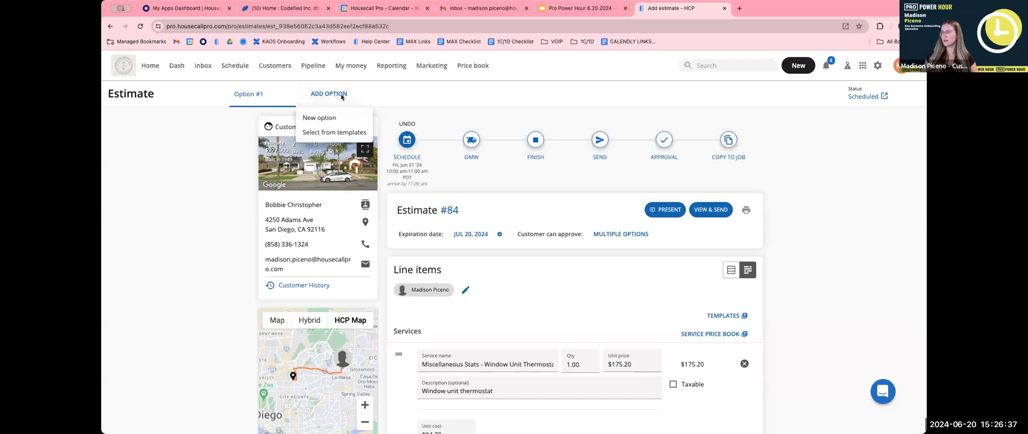
click(332, 117)
click(610, 267)
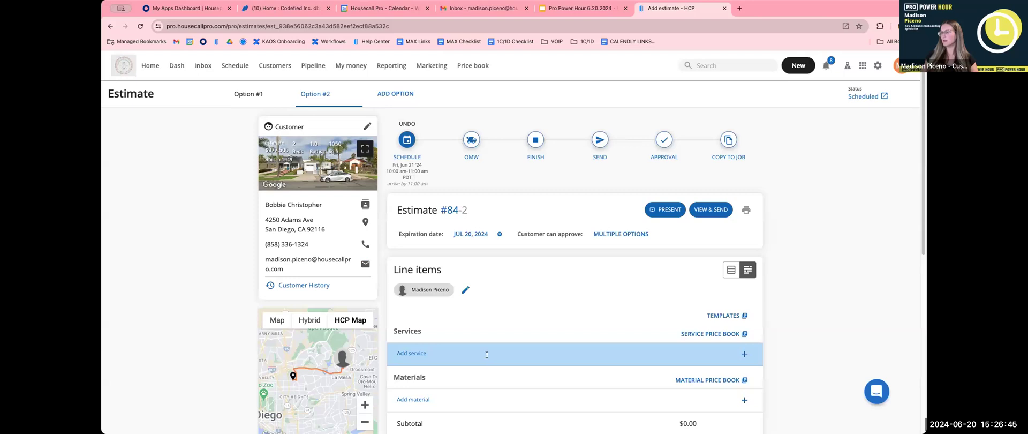
Add a Window repair service line to Option #2 with a $200.00 unit price.
click(486, 354)
text(Window repair)
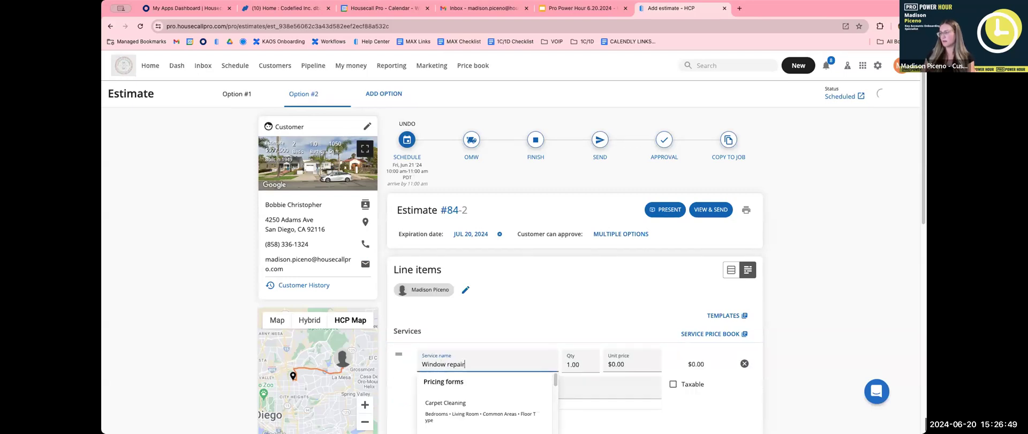
scroll(485, 289, down, 3)
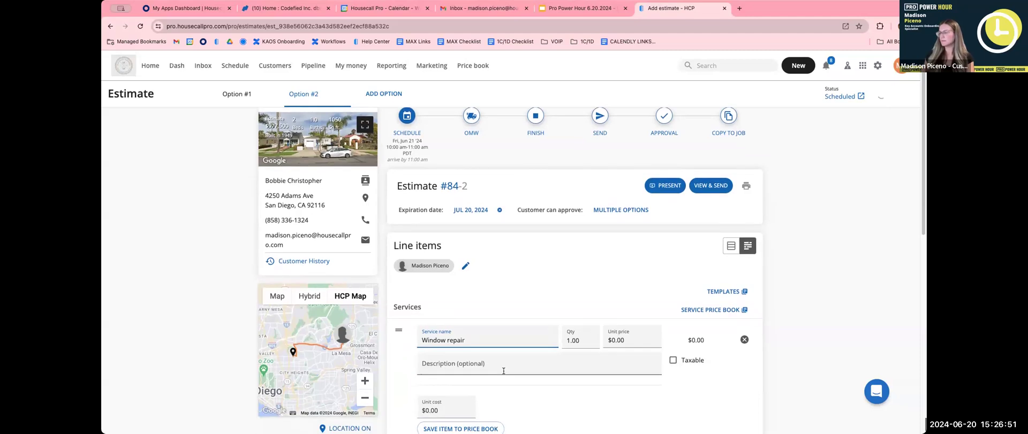
click(615, 270)
text(200)
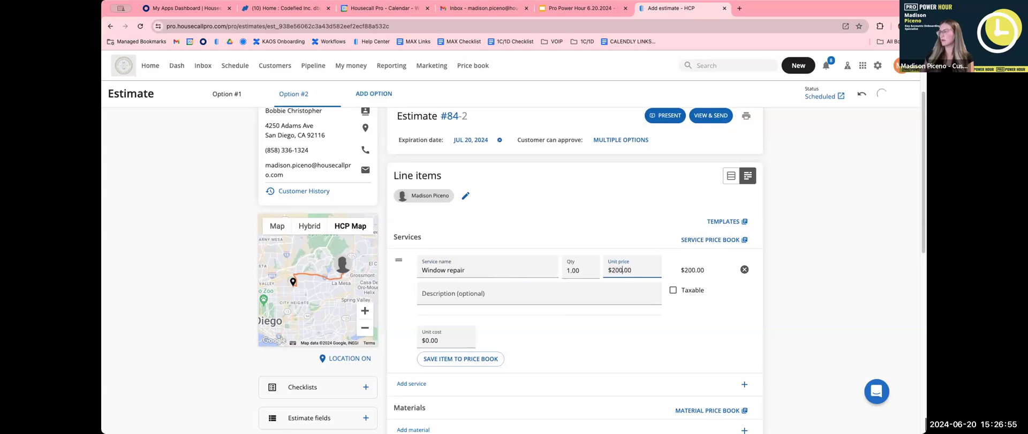
click(779, 299)
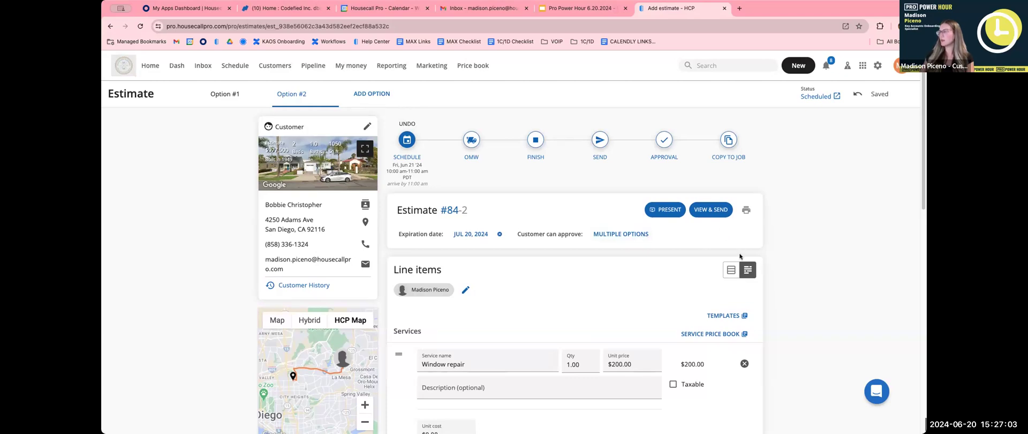
Preview the estimate, include Option #1 alongside Option #2, and email it to the customer.
click(717, 215)
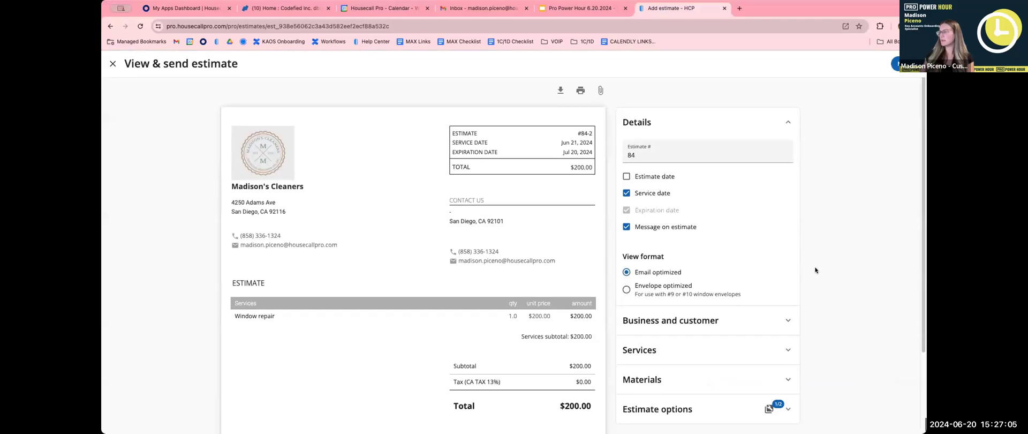
scroll(817, 270, down, 1)
scroll(833, 325, down, 1)
click(763, 383)
scroll(764, 383, down, 2)
click(643, 372)
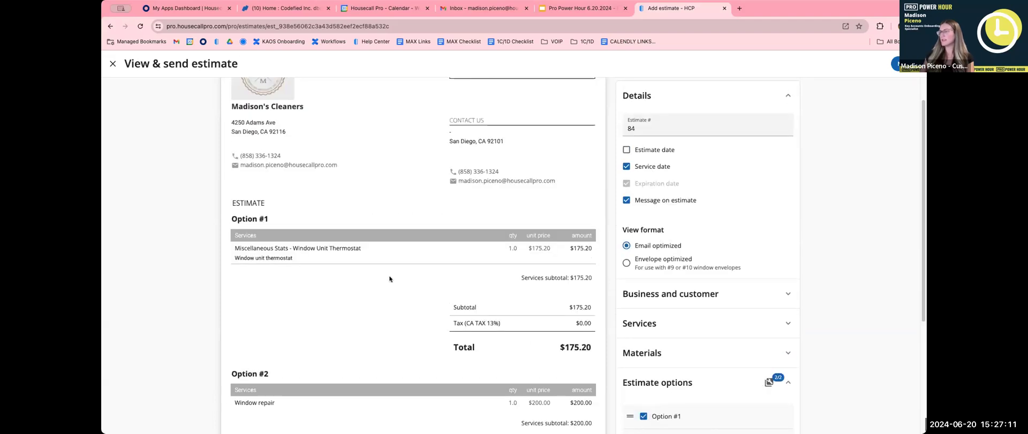
scroll(390, 278, down, 4)
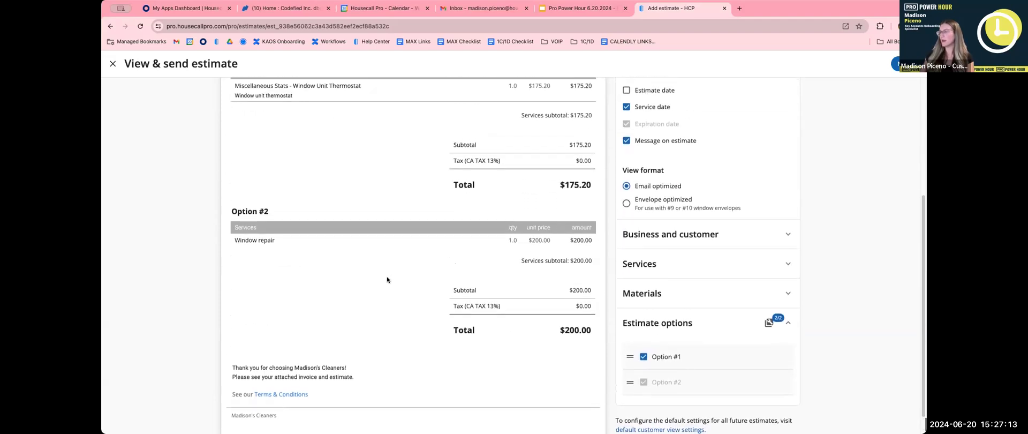
scroll(386, 279, up, 2)
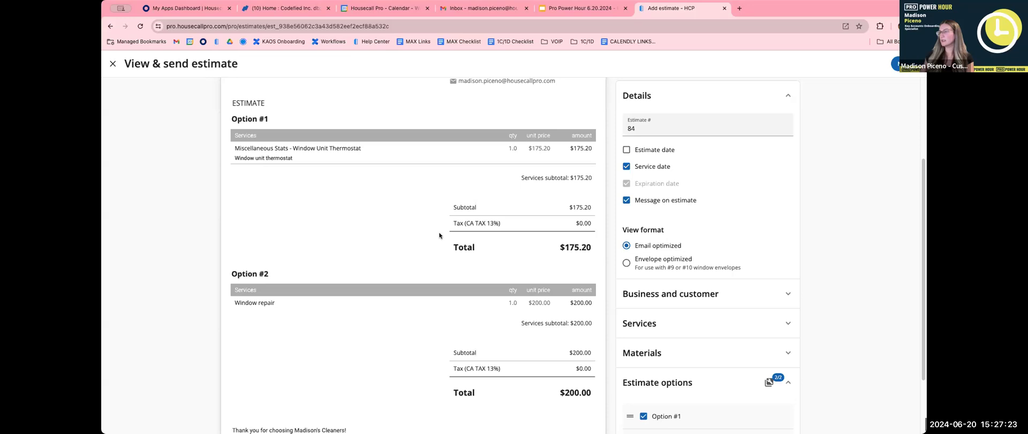
click(895, 63)
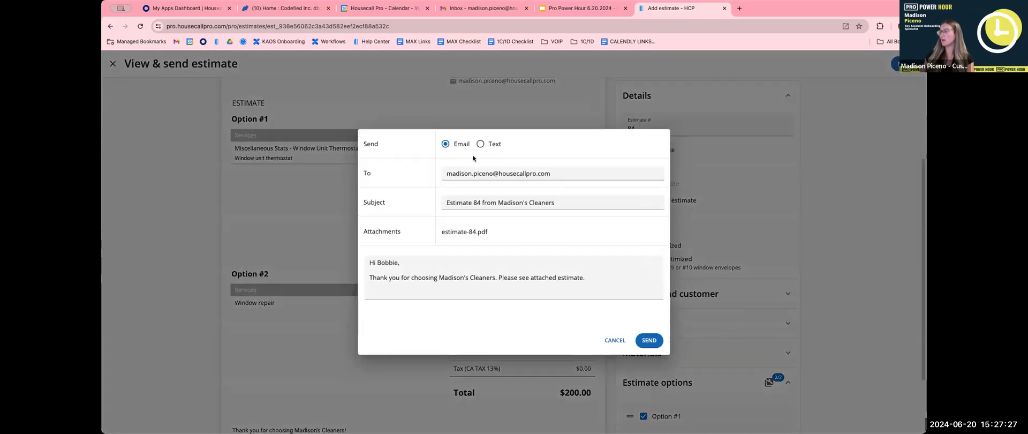
click(649, 343)
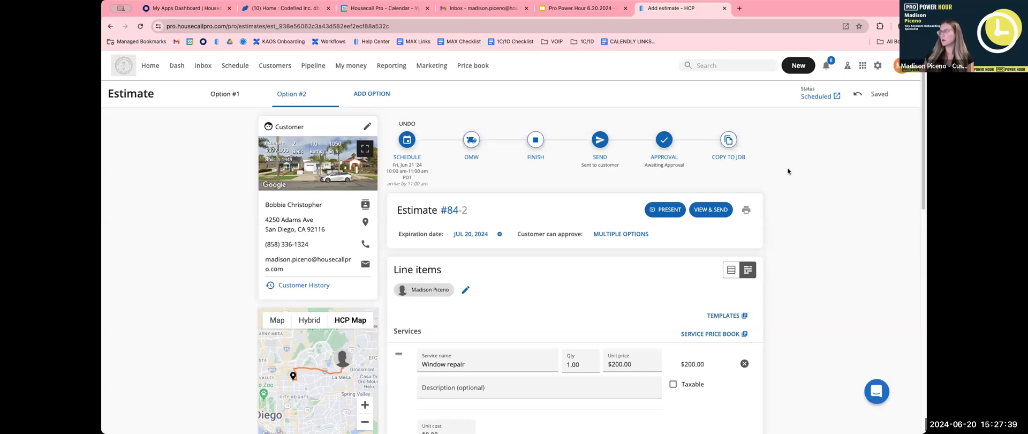
Verify Appointments are enabled under Jobs settings, then return to the June 16–22 schedule.
click(238, 64)
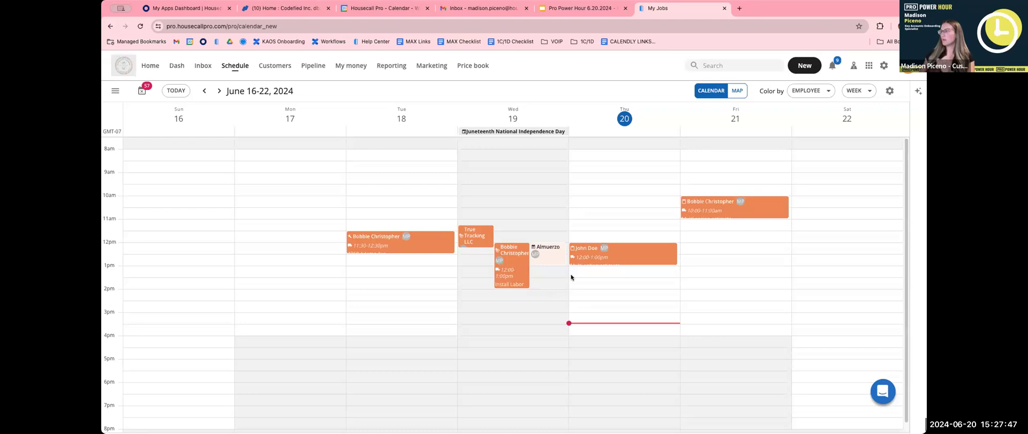
click(884, 65)
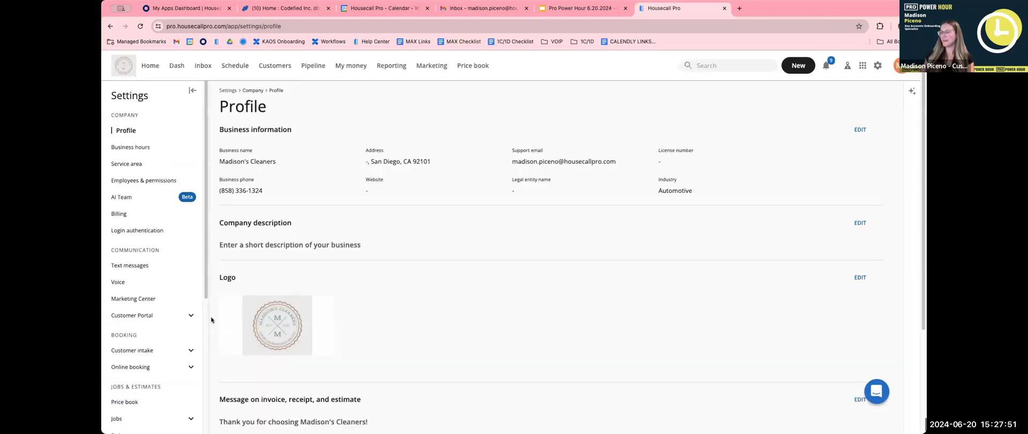
scroll(151, 361, down, 3)
scroll(161, 332, down, 1)
click(156, 332)
scroll(156, 333, down, 3)
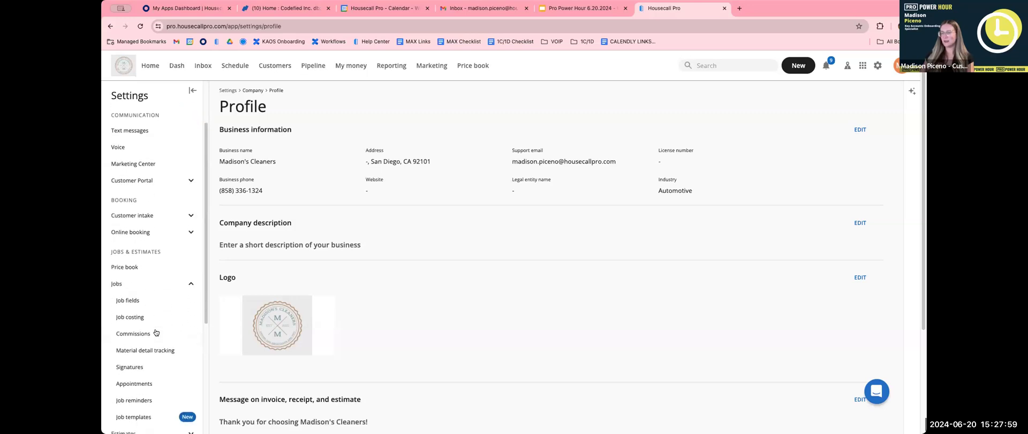
click(144, 370)
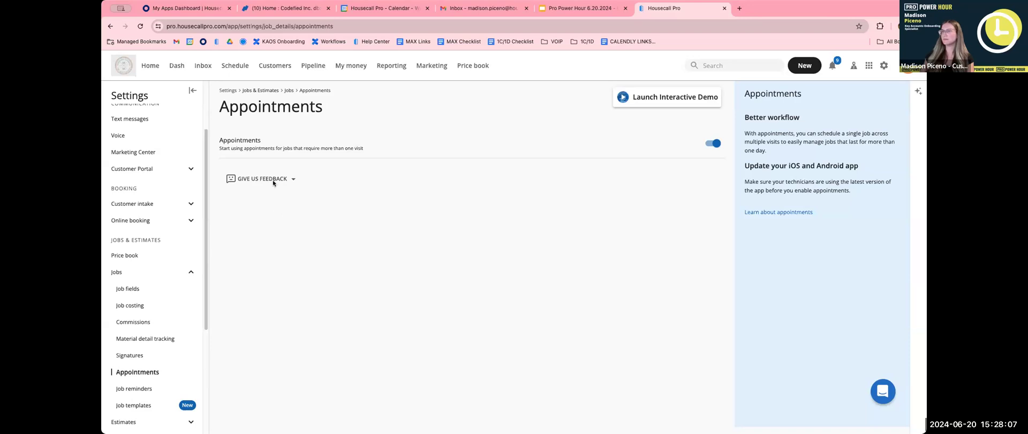
click(240, 72)
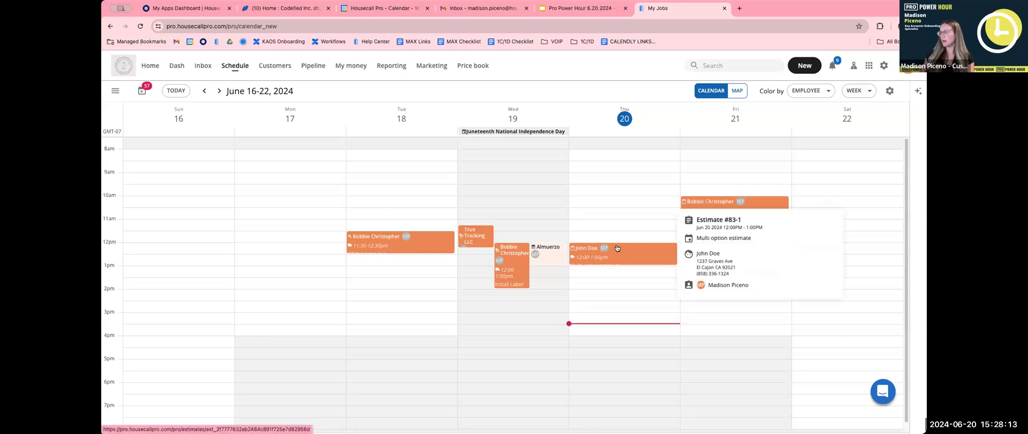
Create a Thursday 2:30pm job for the customer with the Recurring Clean - 2BD/2BA Home Clean item.
click(607, 307)
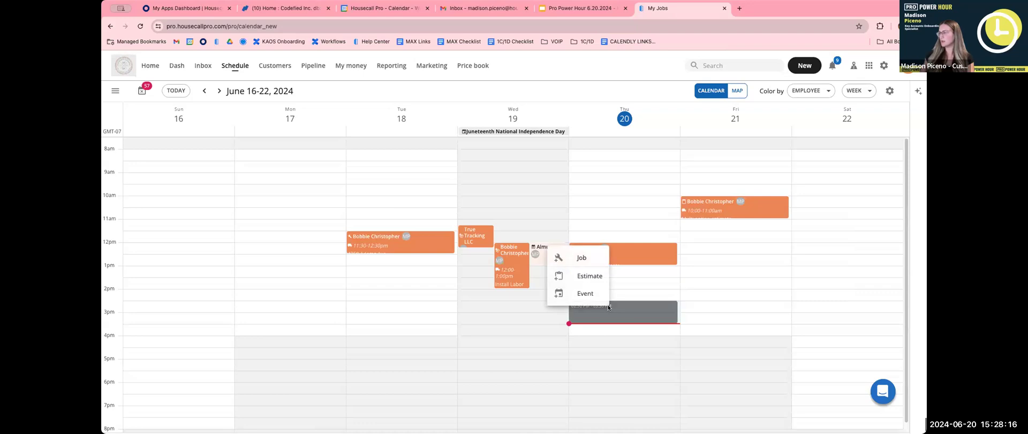
click(594, 259)
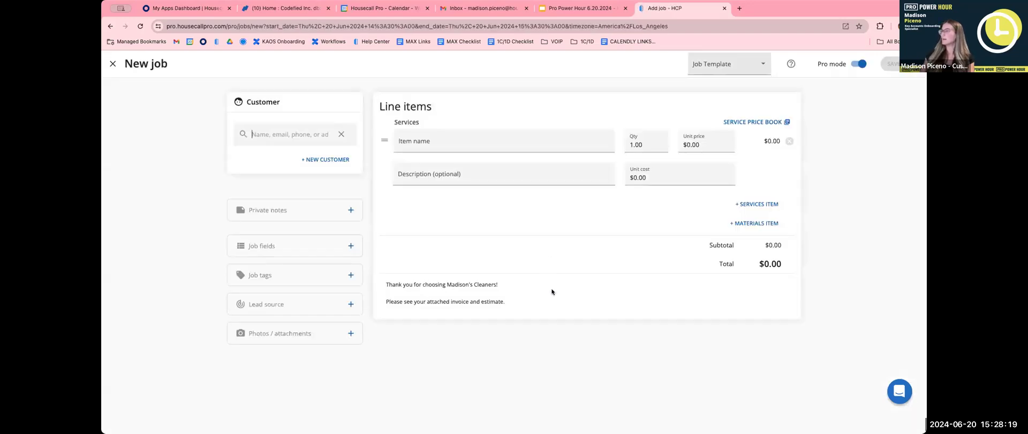
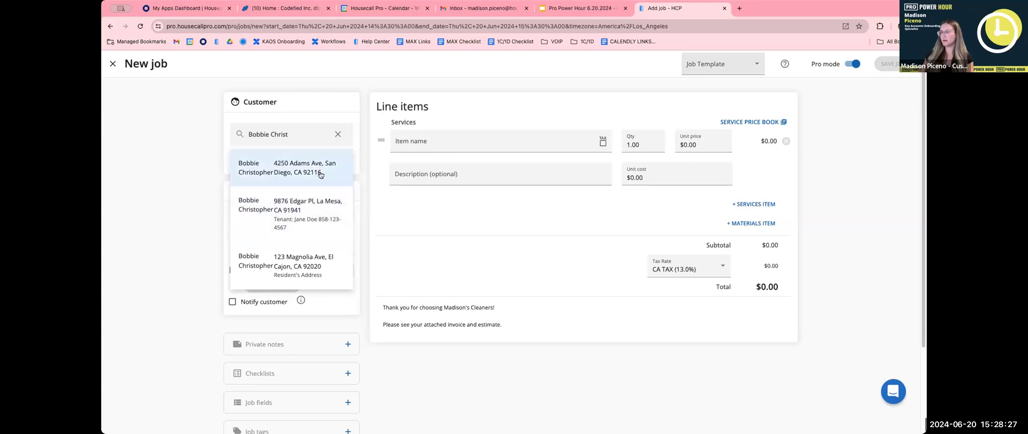
click(300, 167)
click(462, 192)
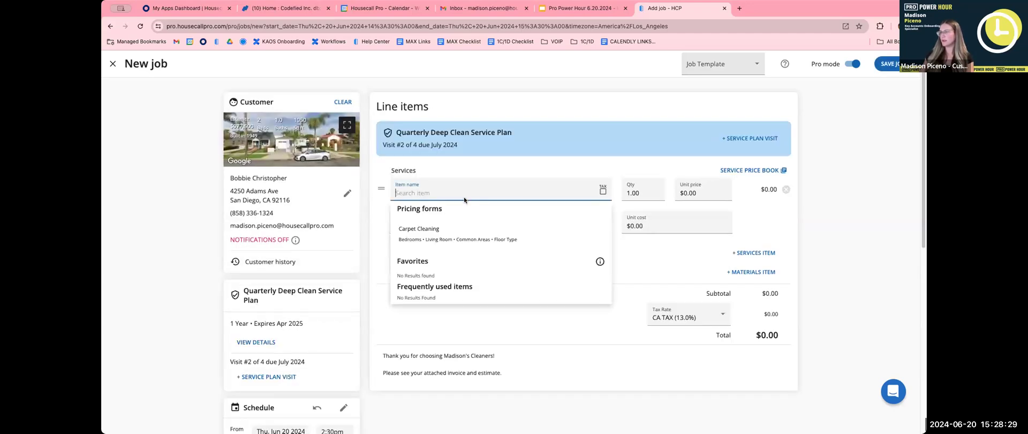
click(538, 290)
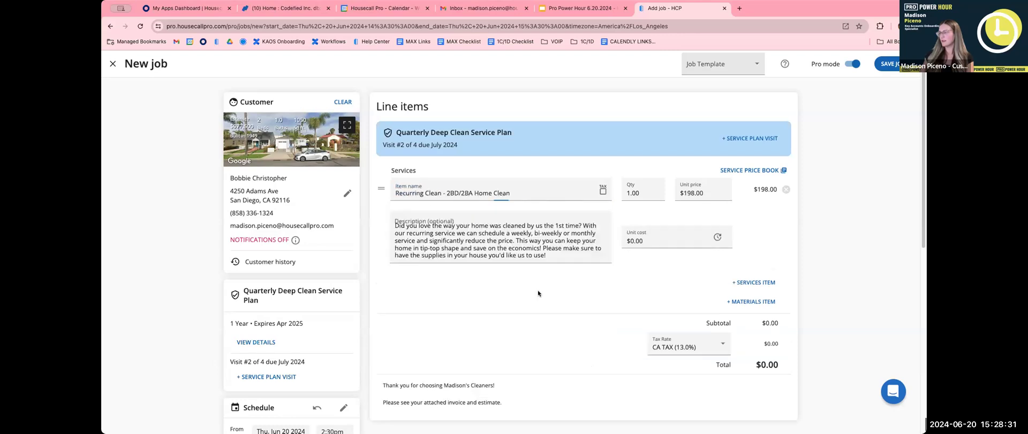
scroll(657, 289, down, 1)
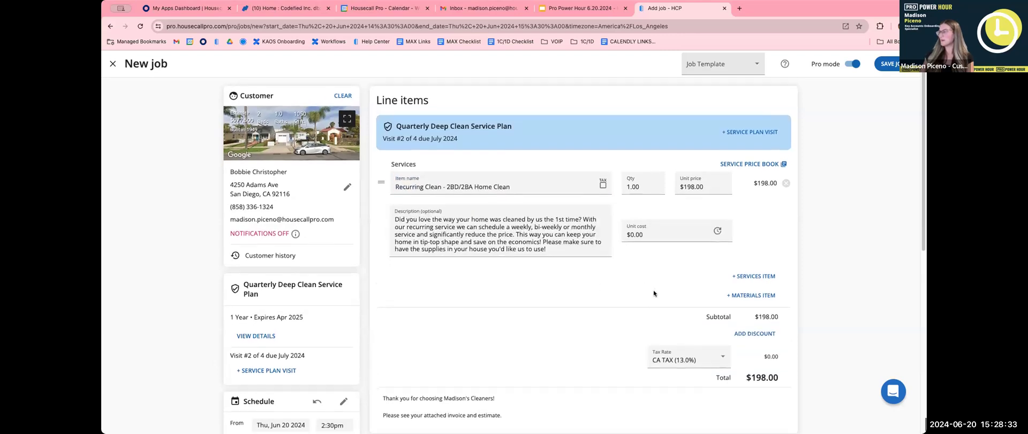
click(893, 66)
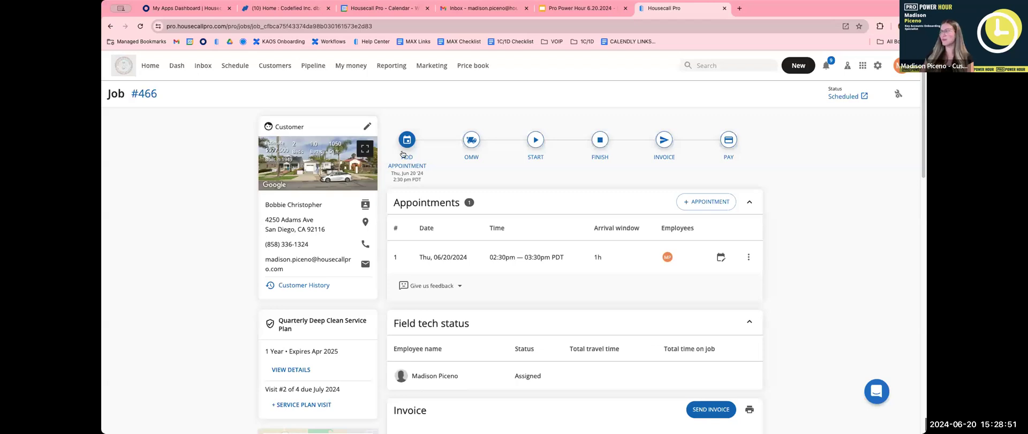
Add another appointment to job #466 and move it to Friday, June 21, 2:30–3:30pm.
scroll(402, 158, down, 2)
scroll(400, 163, up, 2)
click(717, 204)
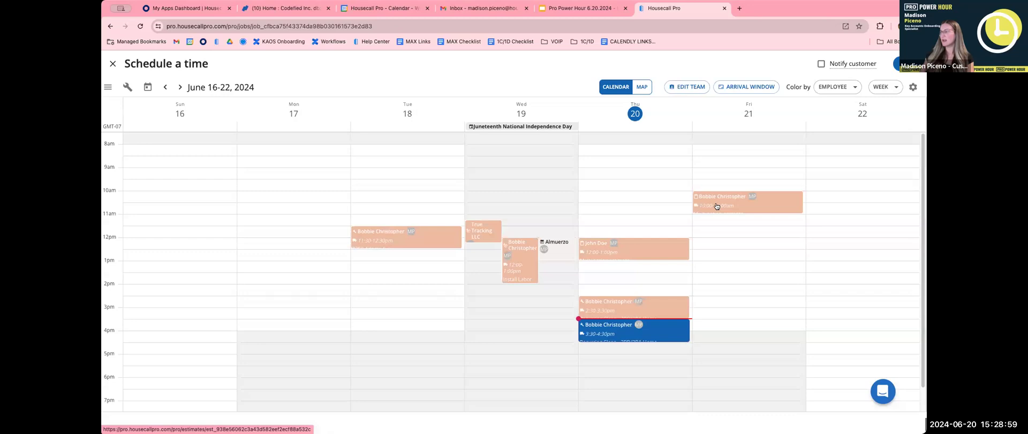
mouse_move(655, 332)
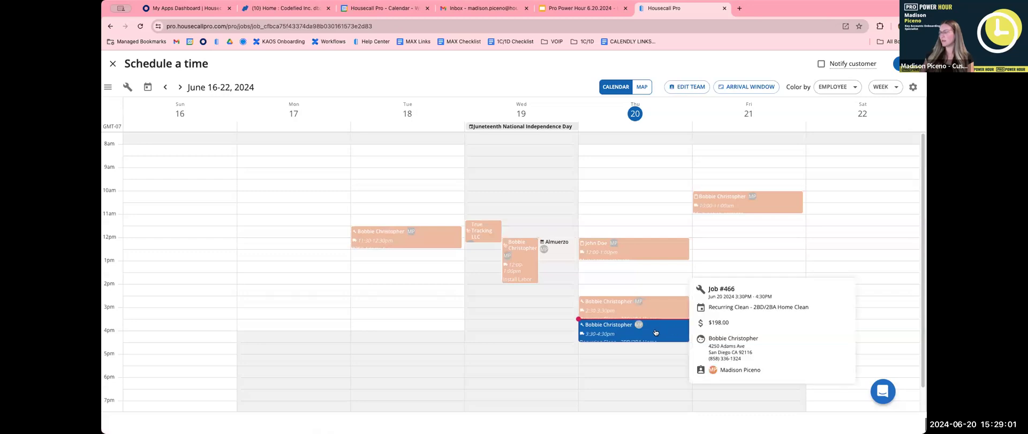
drag(647, 334, 754, 309)
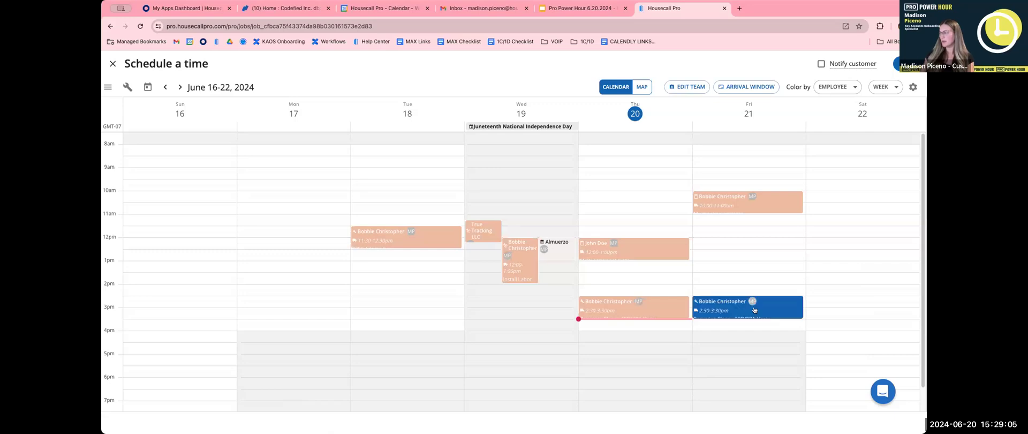
Assign a second employee to the Friday 2:30–3:30pm appointment and save it to job #466.
click(696, 88)
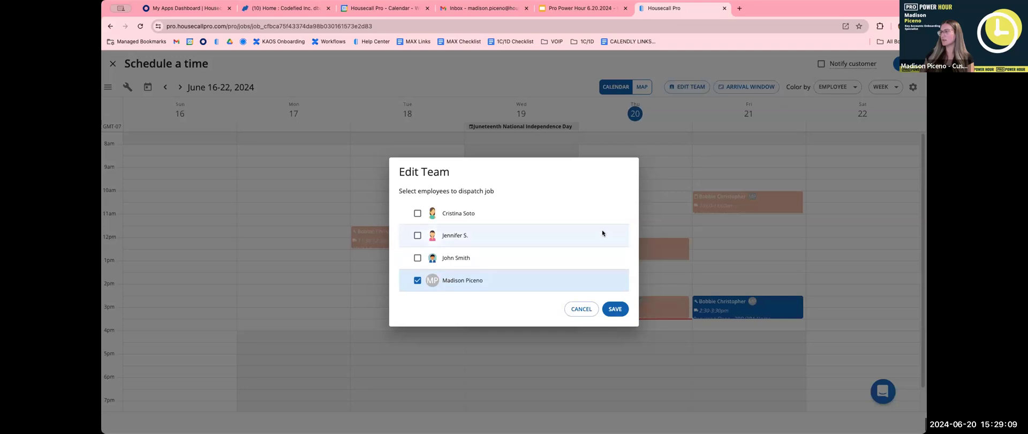
click(417, 213)
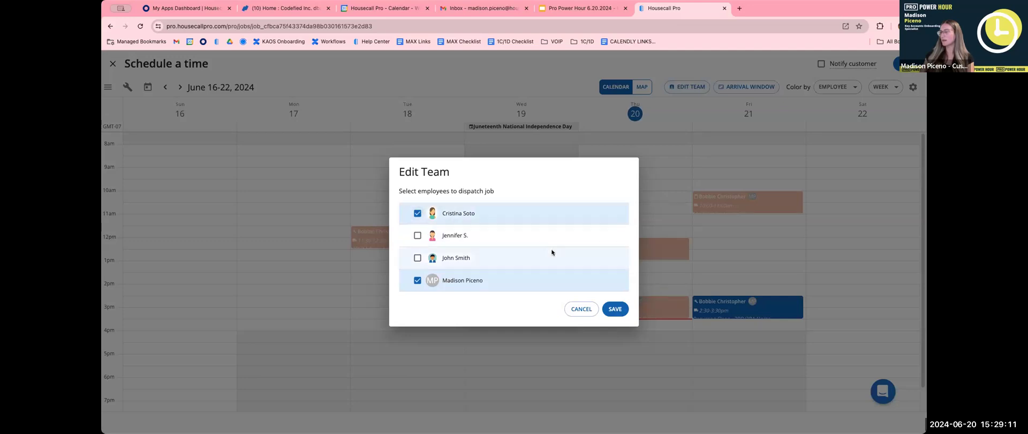
click(613, 309)
mouse_move(741, 310)
drag(783, 322, 723, 326)
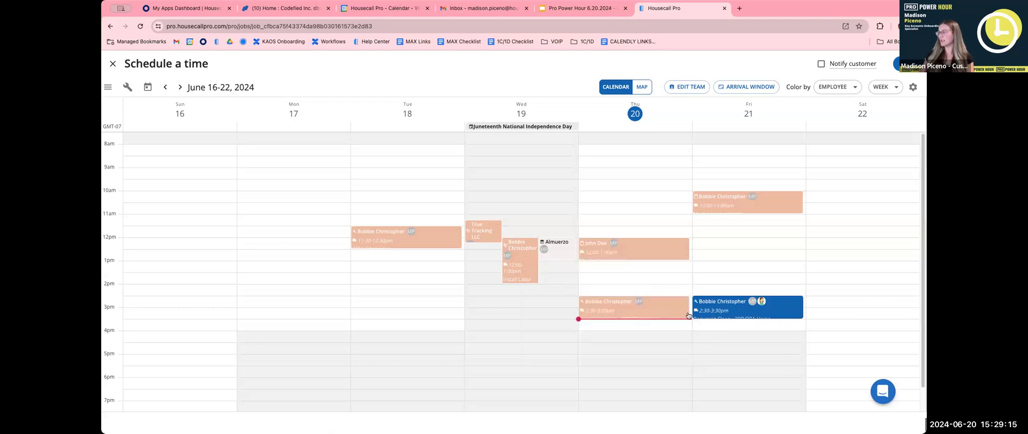
mouse_move(772, 316)
mouse_move(671, 316)
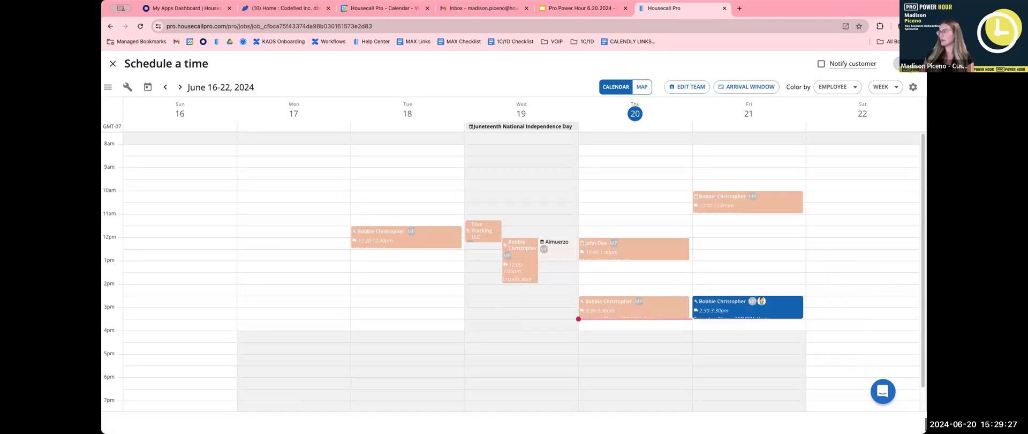
click(896, 64)
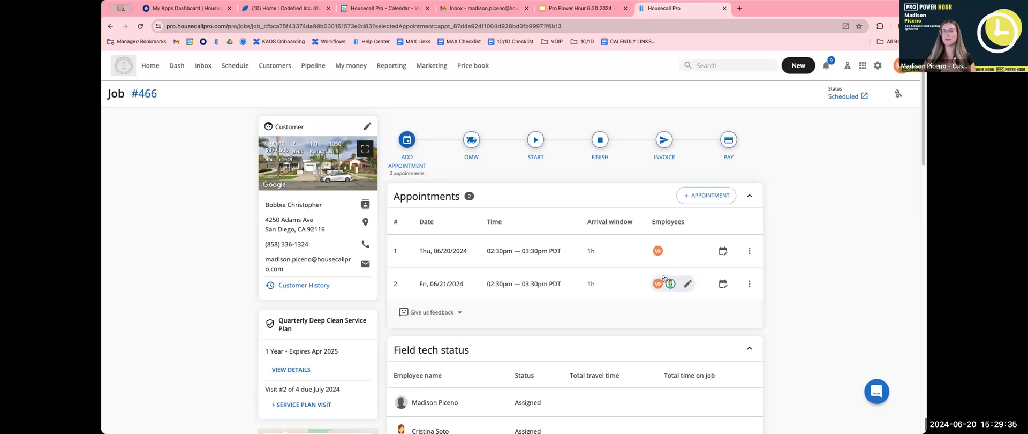
scroll(597, 250, down, 1)
scroll(597, 250, down, 2)
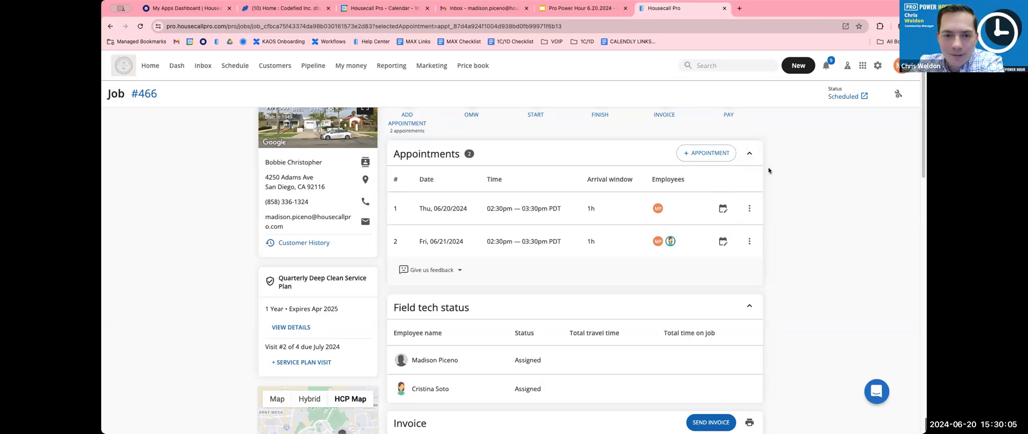
click(749, 208)
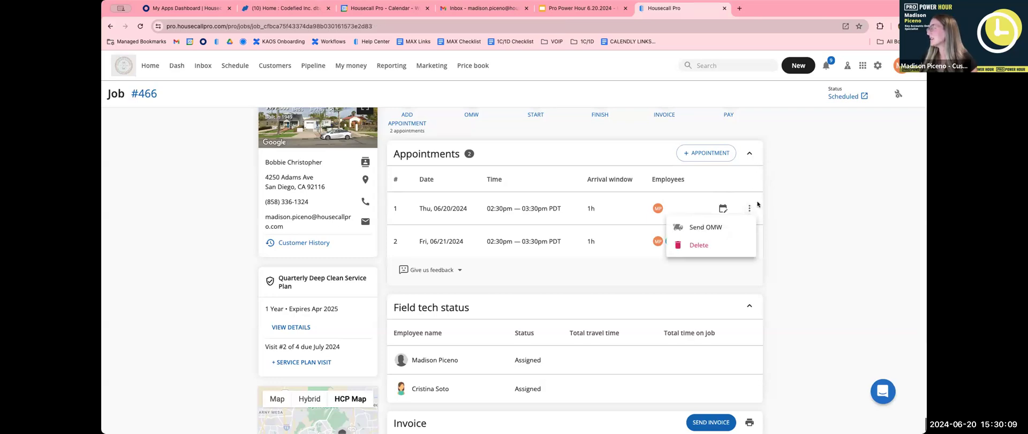
click(803, 193)
scroll(803, 193, up, 1)
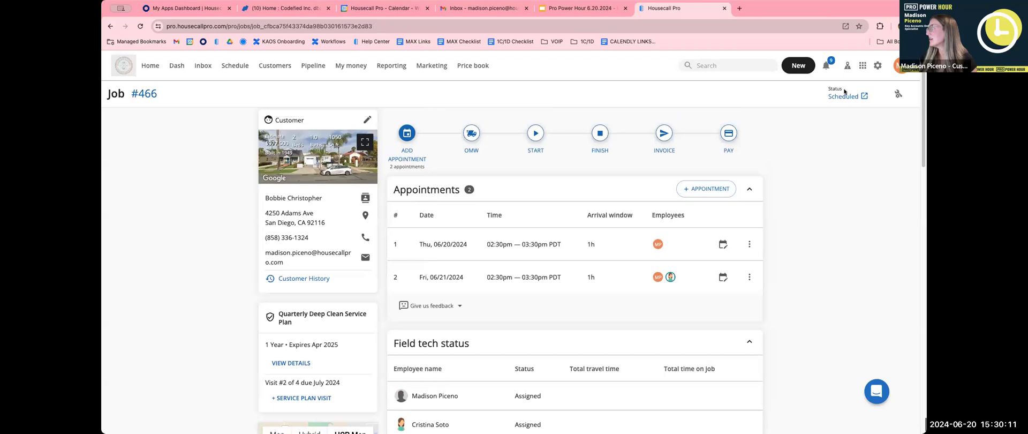
Go to Settings > Estimates > Estimate defaults to view the 30-day expiration.
click(877, 62)
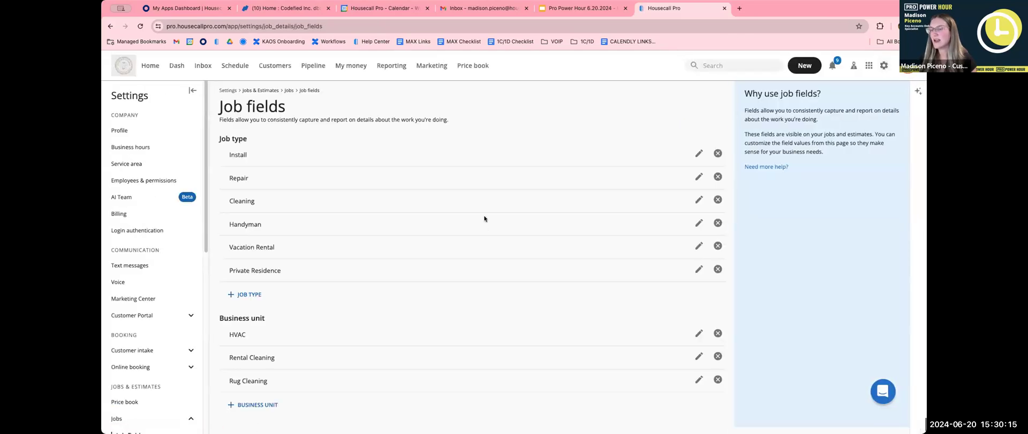
scroll(125, 309, down, 5)
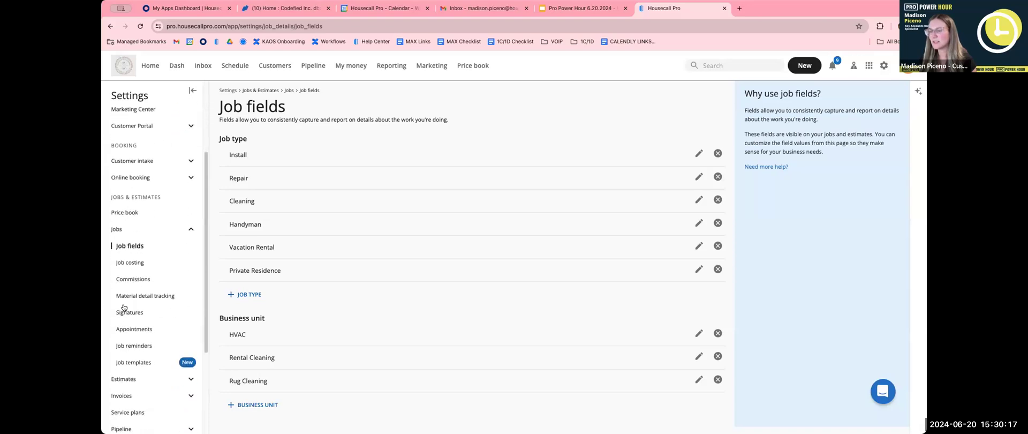
click(190, 215)
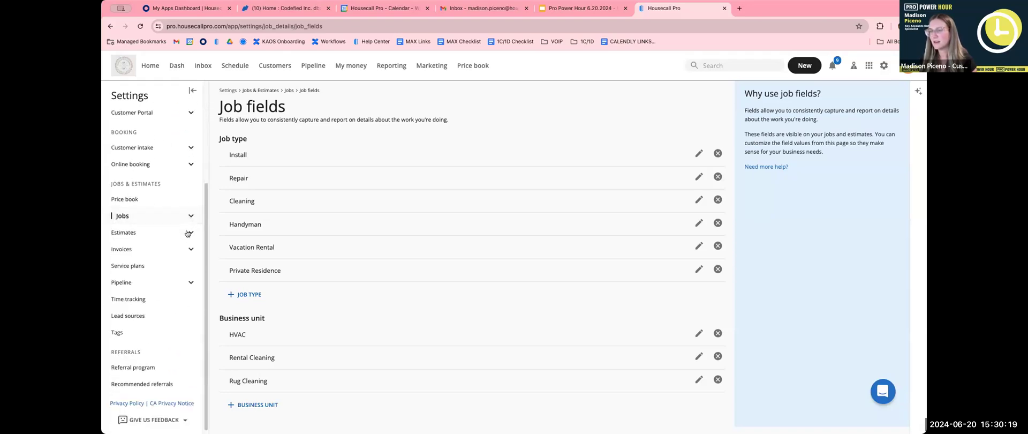
click(189, 234)
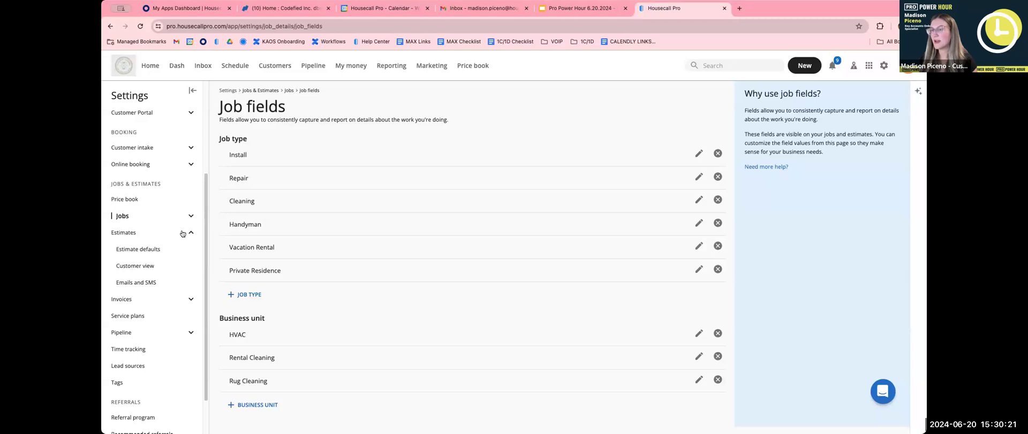
click(142, 253)
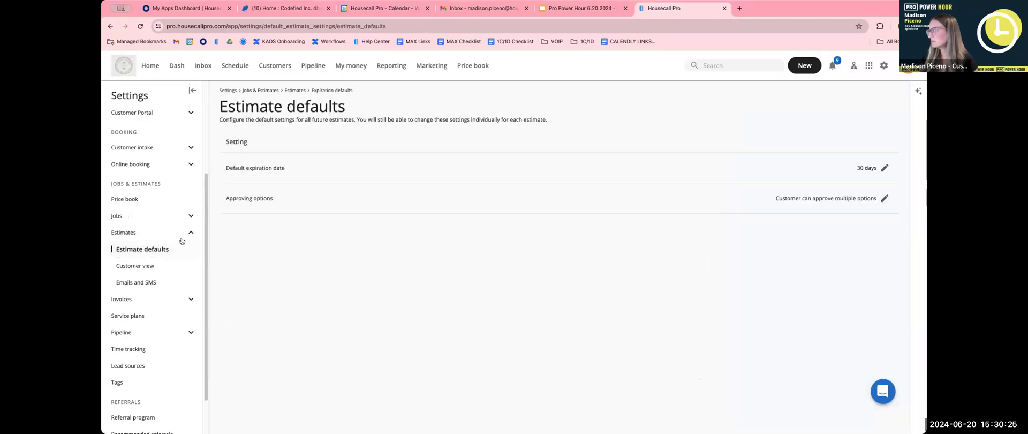
Review the Approving options setting and close it, leaving Multiple options selected.
click(882, 198)
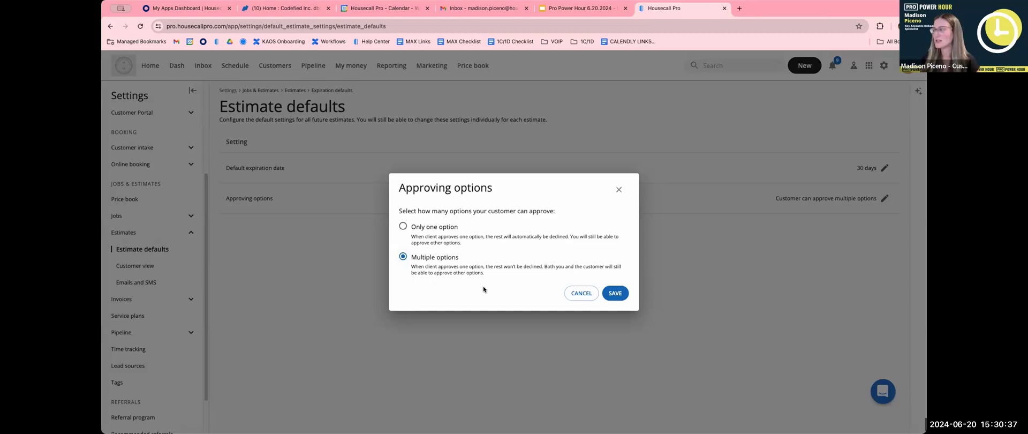
click(615, 192)
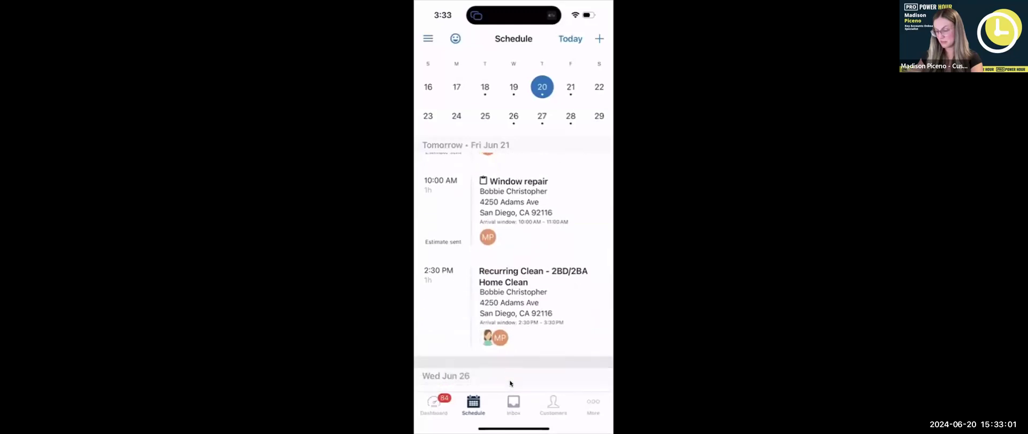
Open the Window repair estimate in the mobile schedule and preview its $200.00 and $175.20 options.
scroll(509, 383, up, 3)
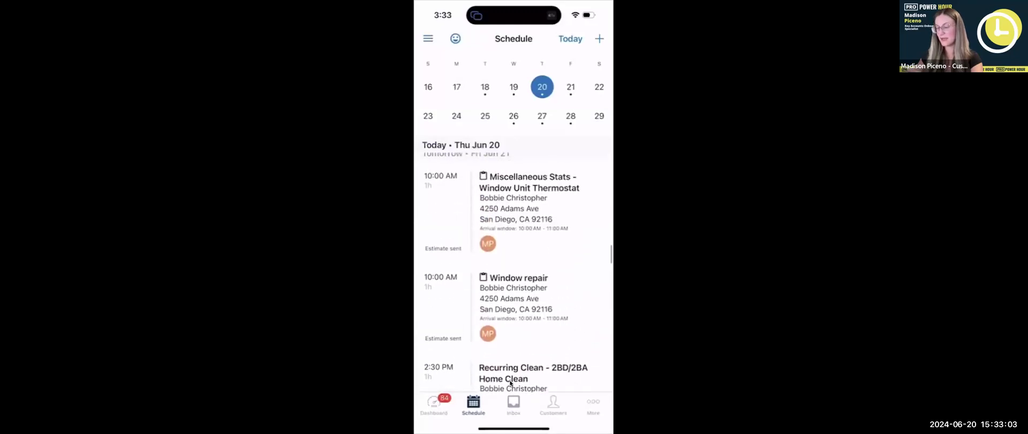
scroll(509, 382, down, 2)
scroll(510, 383, up, 2)
scroll(510, 383, down, 1)
scroll(510, 383, down, 2)
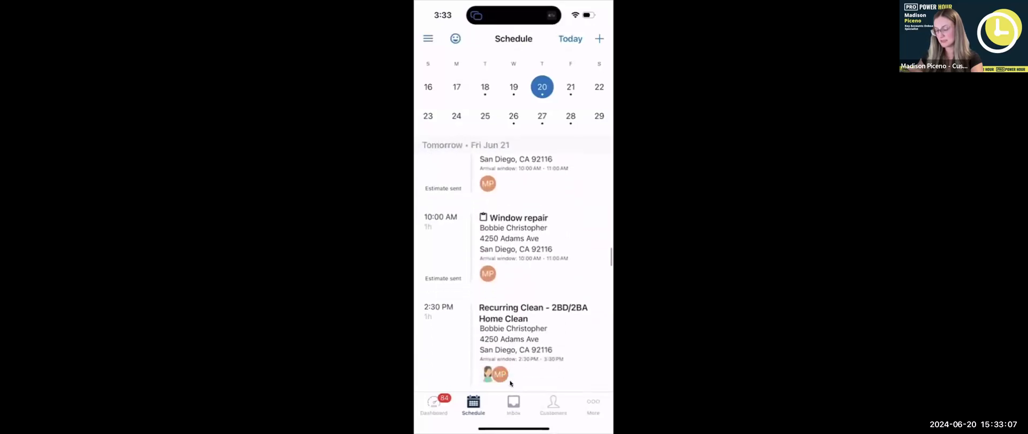
scroll(510, 383, up, 2)
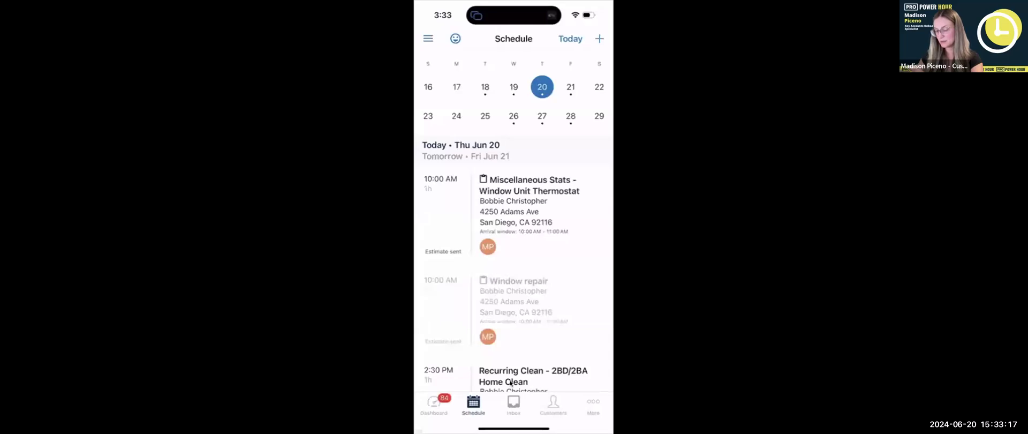
click(510, 382)
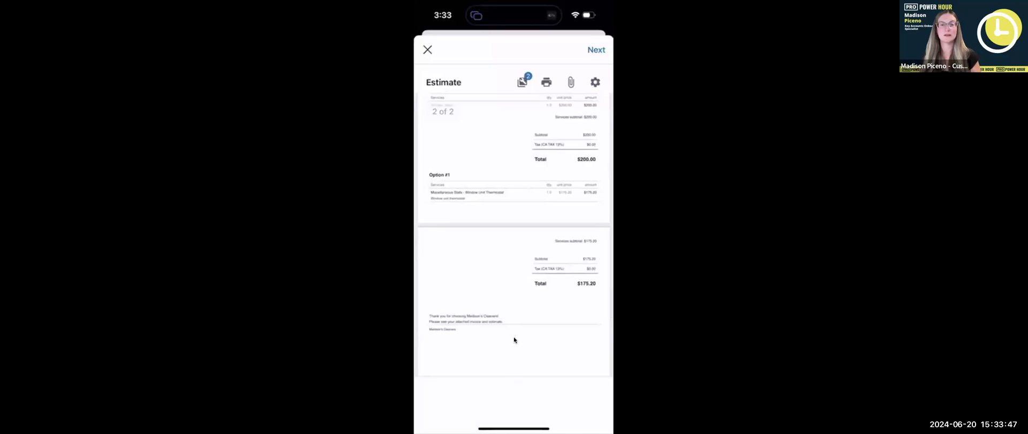
click(522, 36)
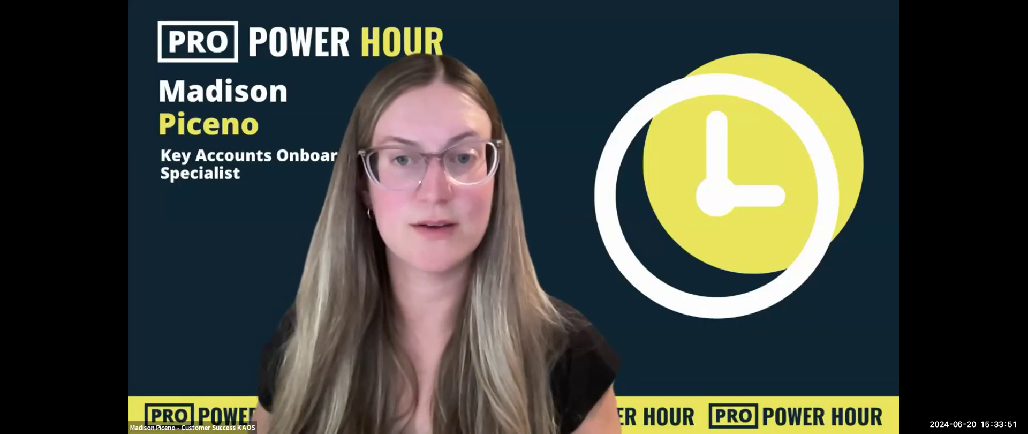